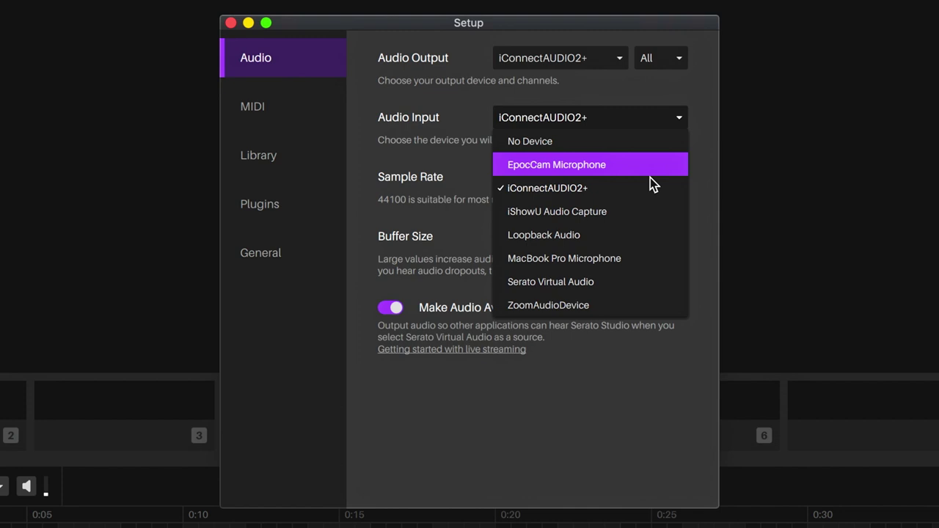
Try MacBook Pro Microphone as input, then switch back to iConnectAUDIO2+ and close Setup
{"action": "left_click", "coordinate": [650, 258]}
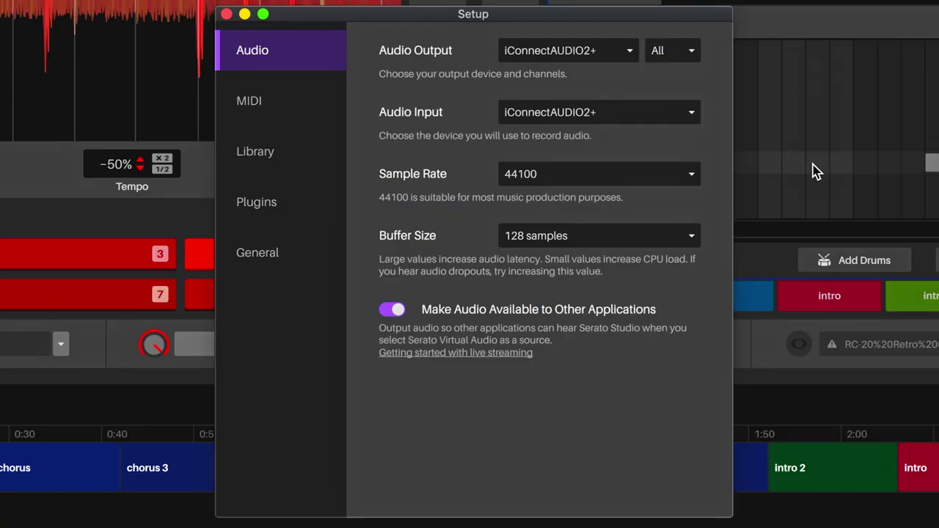
{"action": "left_click", "coordinate": [565, 120]}
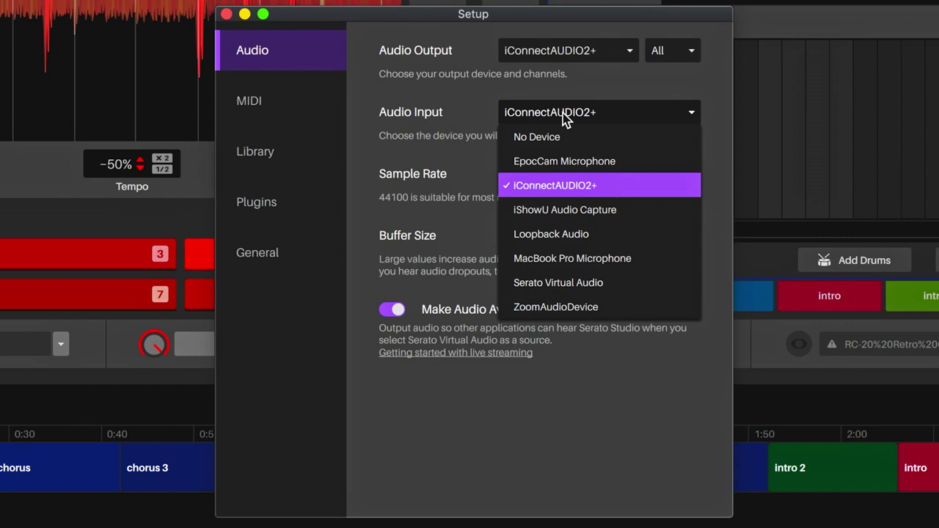
{"action": "left_click", "coordinate": [569, 192]}
Keep Mono Input 1 as the recording source and add an Audio 1 track
{"action": "left_click", "coordinate": [227, 15]}
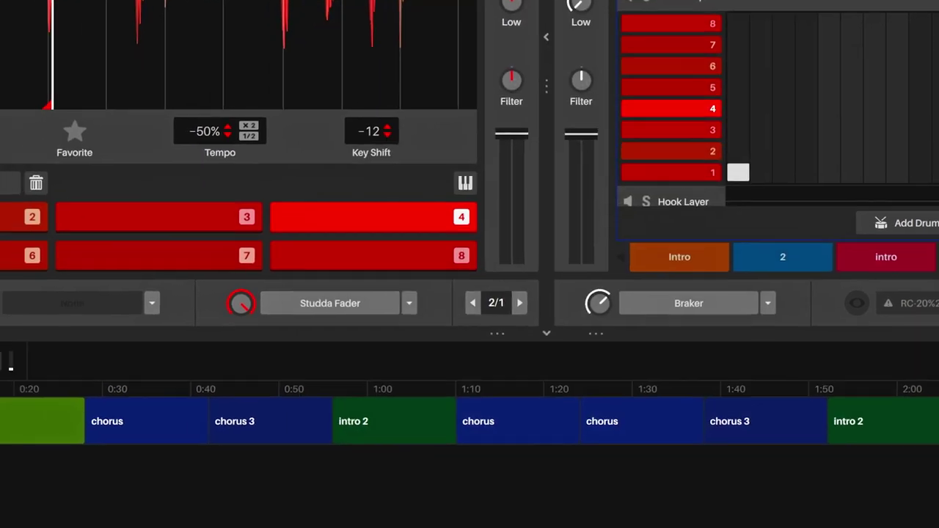
{"action": "left_click", "coordinate": [275, 209]}
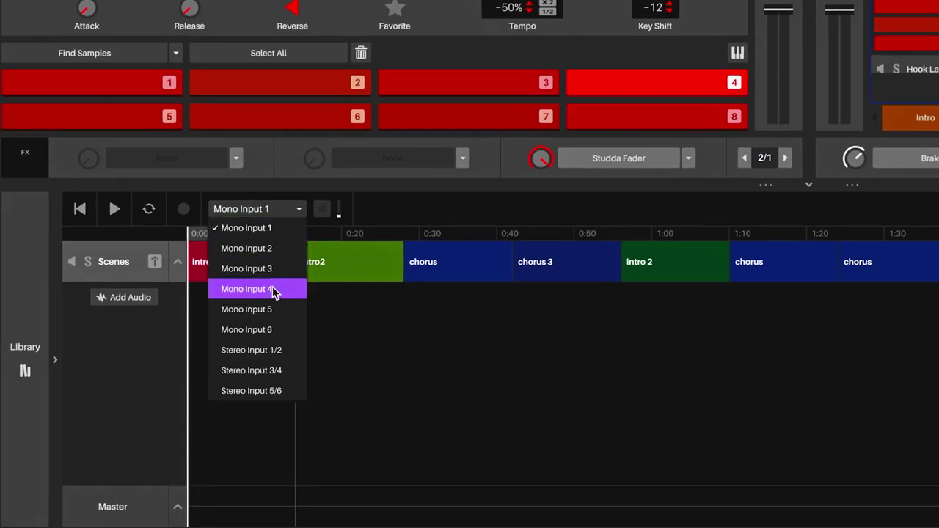
{"action": "left_click", "coordinate": [280, 229]}
{"action": "left_click", "coordinate": [136, 298]}
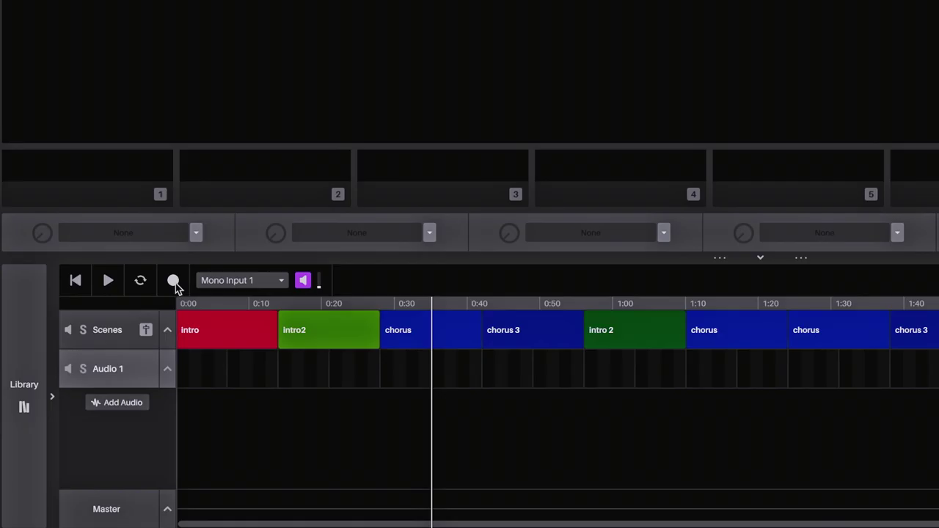
Arm Audio 1 and record a vocal take with the spacebar
{"action": "left_click", "coordinate": [175, 282]}
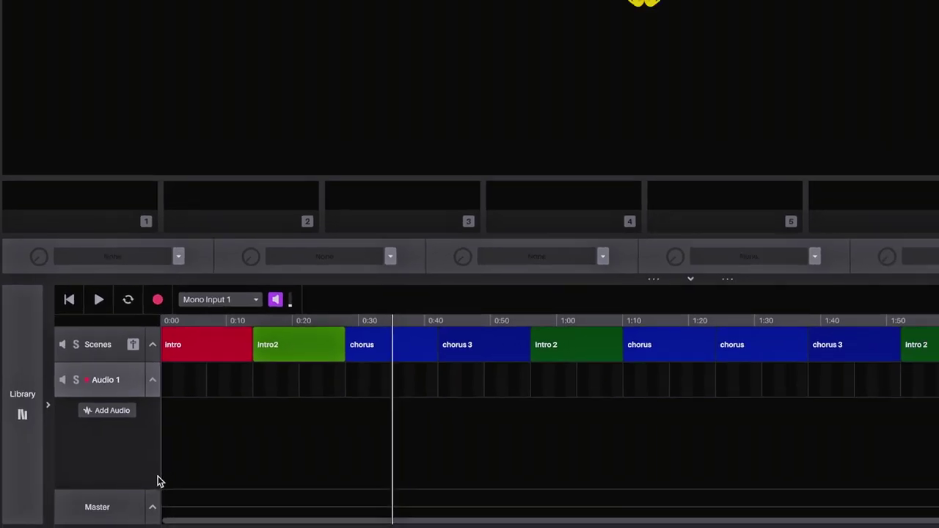
{"action": "key", "text": "space"}
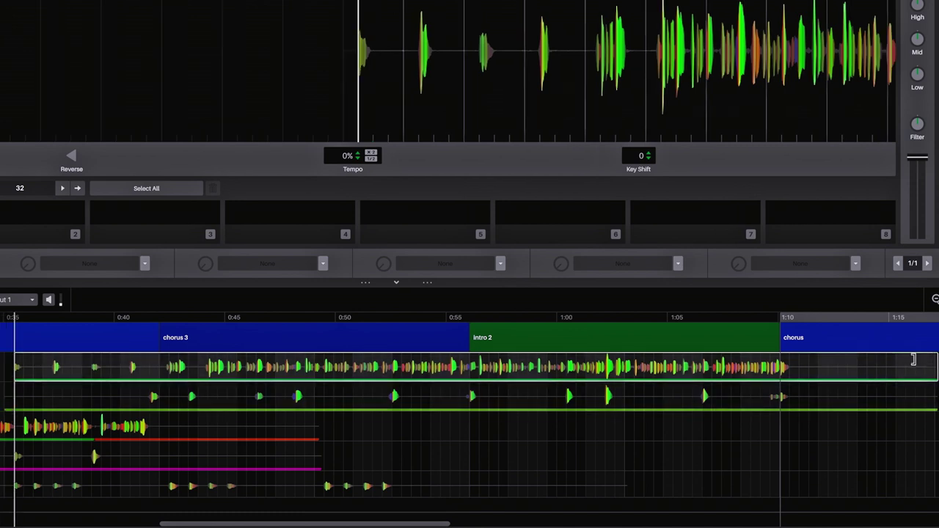
Shorten Audio 1's clip end, and trim Audio 2 to start near 0:40 and end near 1:10
{"action": "left_click_drag", "start_coordinate": [913, 359], "coordinate": [799, 376]}
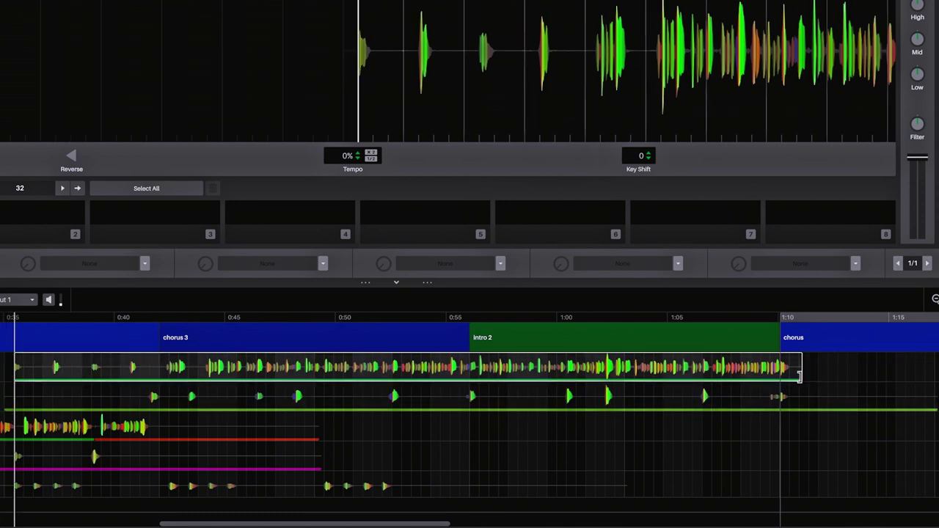
{"action": "left_click", "coordinate": [763, 396]}
{"action": "left_click_drag", "start_coordinate": [6, 396], "coordinate": [140, 396]}
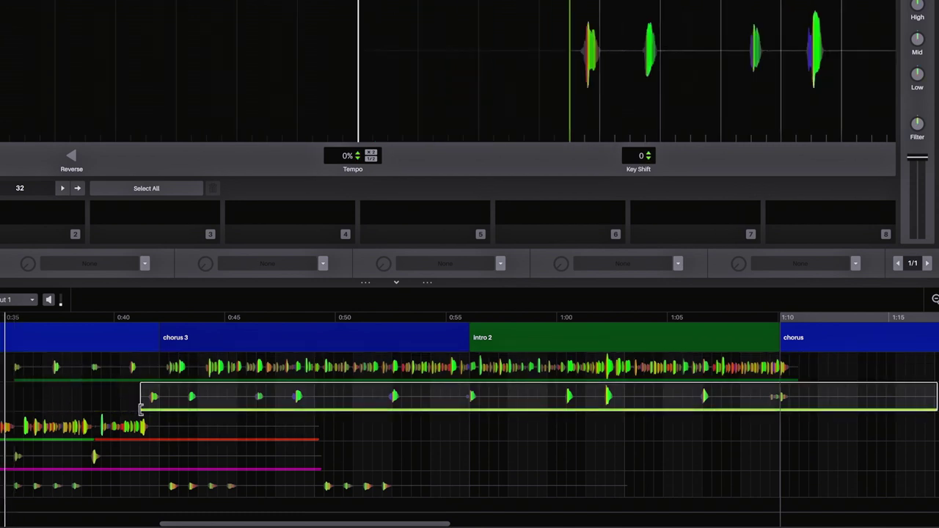
{"action": "left_click_drag", "start_coordinate": [933, 397], "coordinate": [807, 402]}
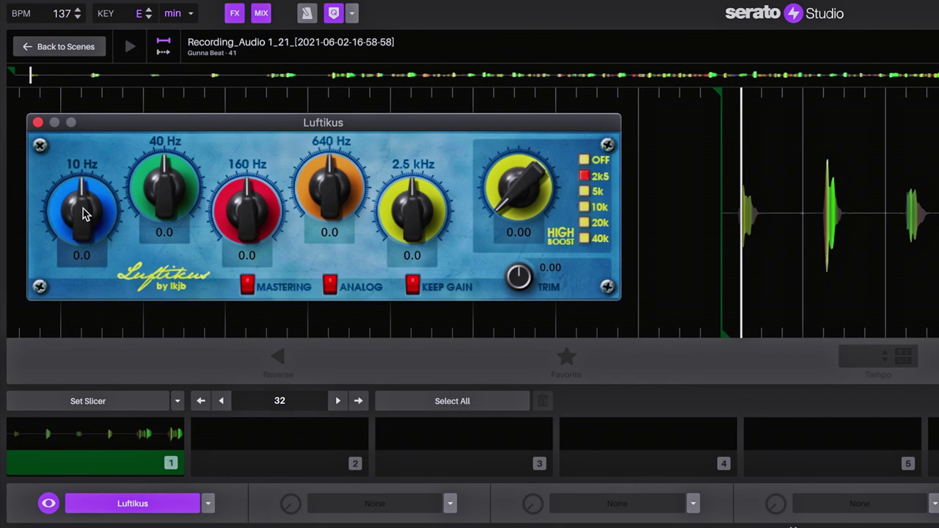
Cut the Luftikus 10 Hz band to -10.0 and the 40 Hz band to about -7.9
{"action": "left_click_drag", "start_coordinate": [83, 212], "coordinate": [82, 242]}
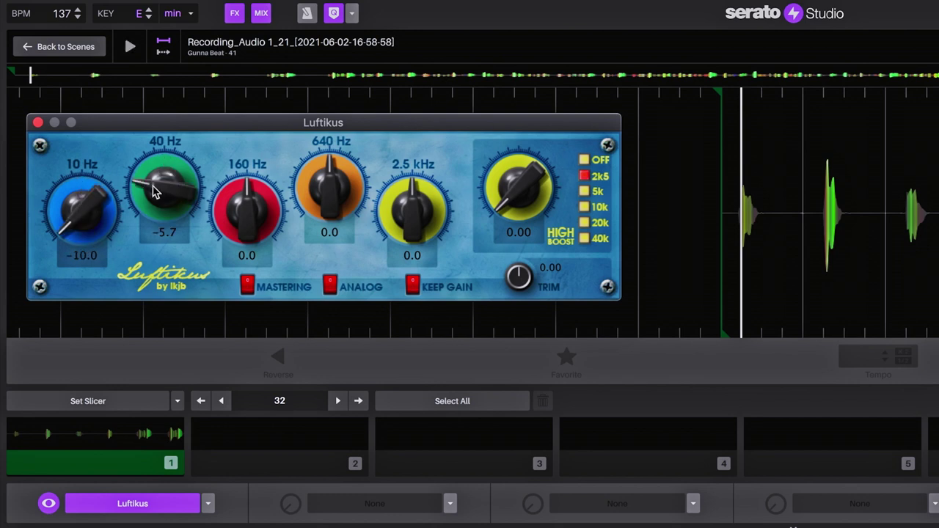
{"action": "left_click_drag", "start_coordinate": [162, 192], "coordinate": [161, 189]}
{"action": "double_click", "coordinate": [83, 212]}
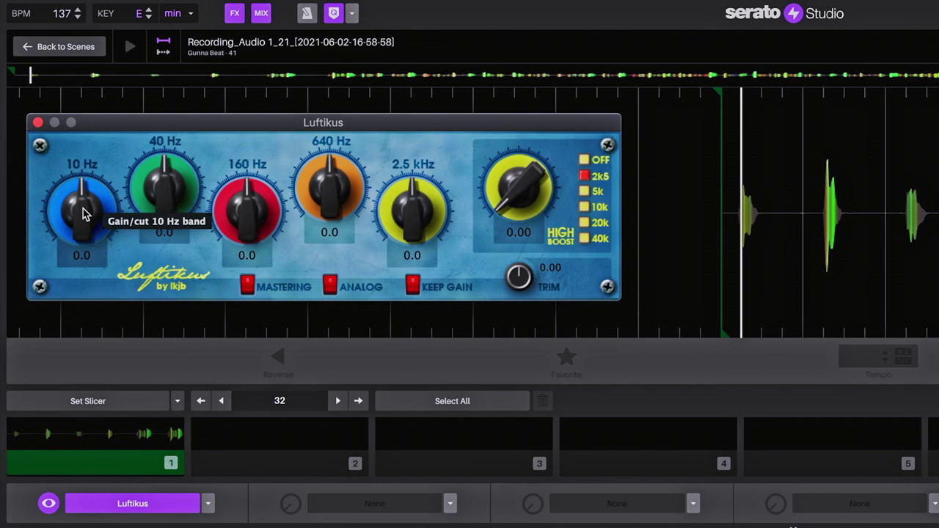
{"action": "left_click_drag", "start_coordinate": [83, 213], "coordinate": [60, 323]}
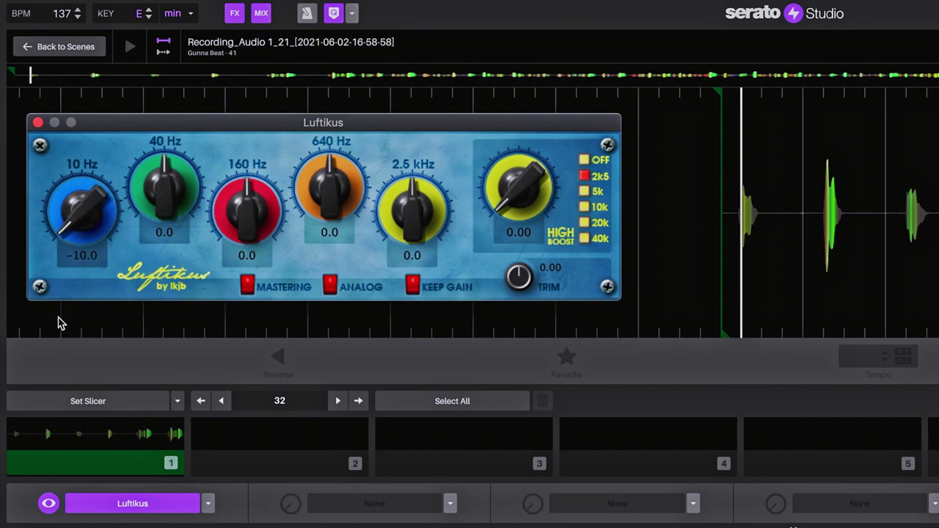
{"action": "left_click_drag", "start_coordinate": [162, 187], "coordinate": [146, 222]}
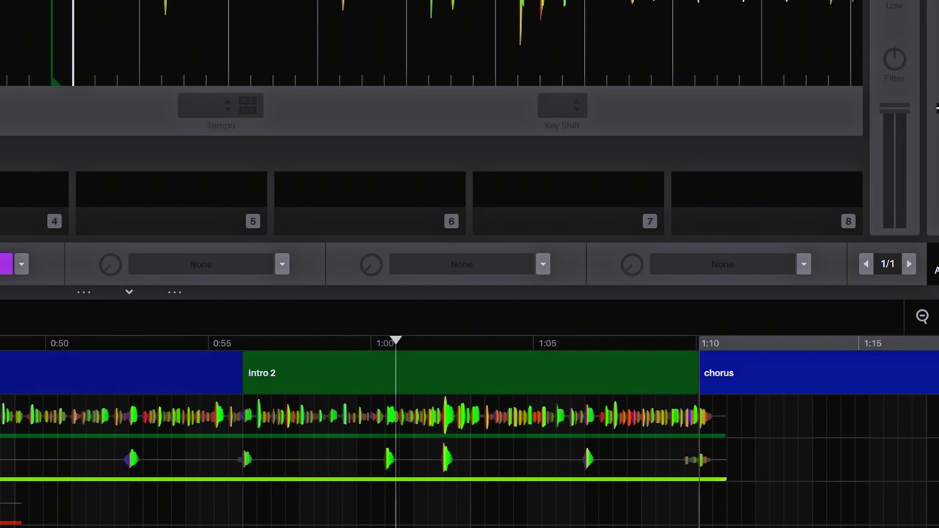
Add Flanger and Phlex Phaser to the vocal's FX slots and engage the phaser
{"action": "left_click", "coordinate": [281, 265]}
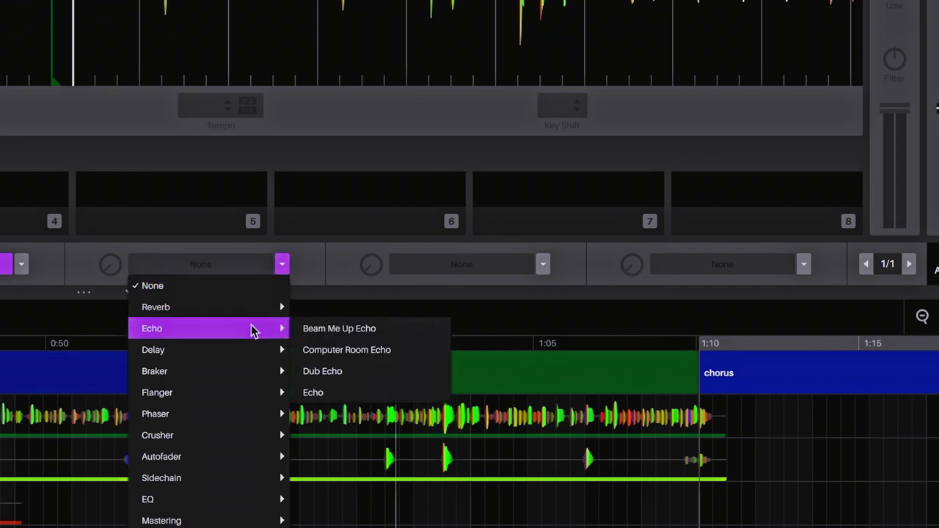
{"action": "mouse_move", "coordinate": [157, 392]}
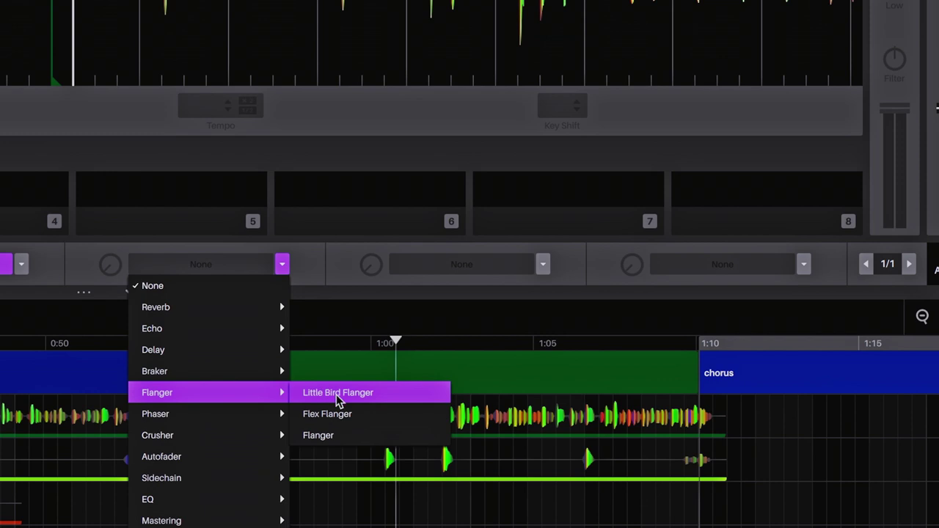
{"action": "left_click", "coordinate": [330, 436]}
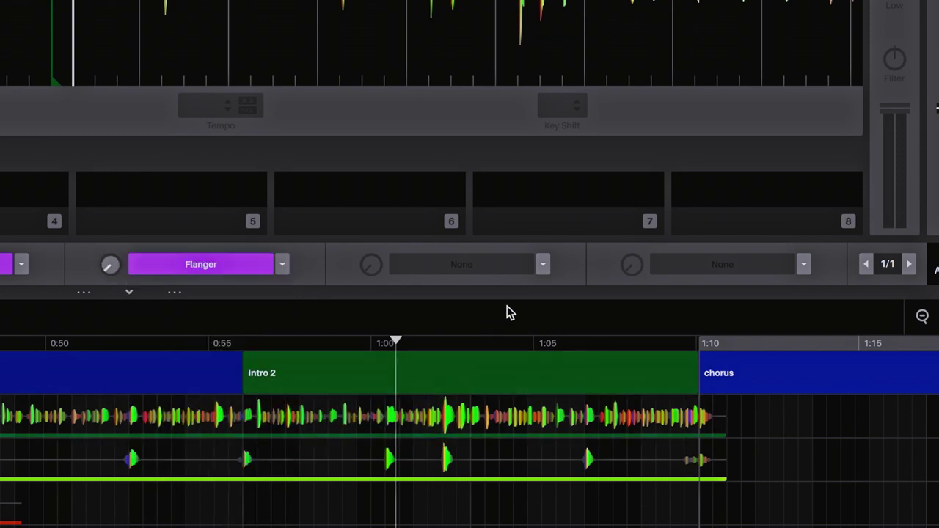
{"action": "left_click", "coordinate": [541, 265]}
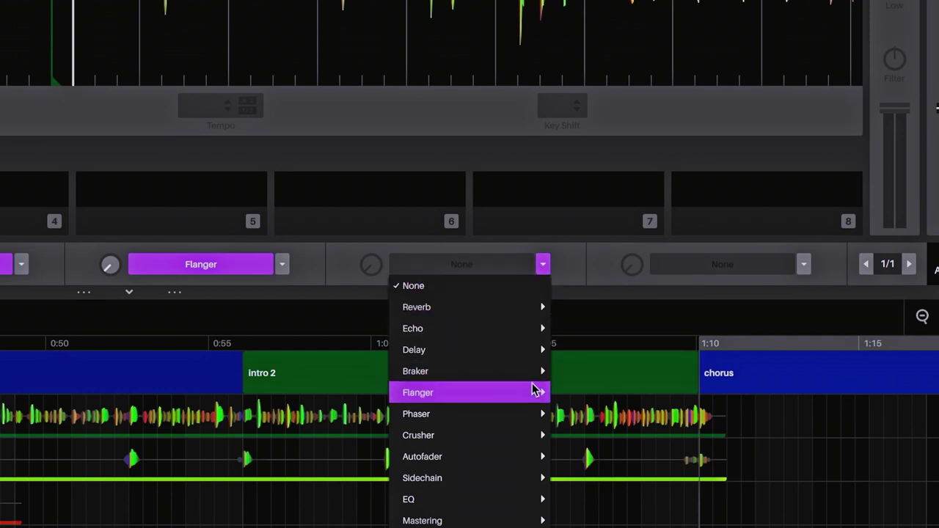
{"action": "mouse_move", "coordinate": [469, 434]}
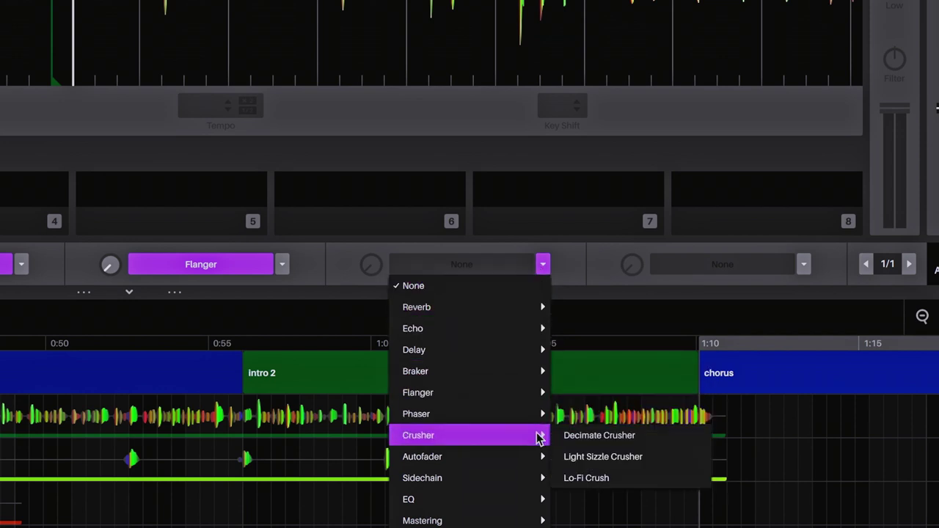
{"action": "left_click", "coordinate": [594, 414]}
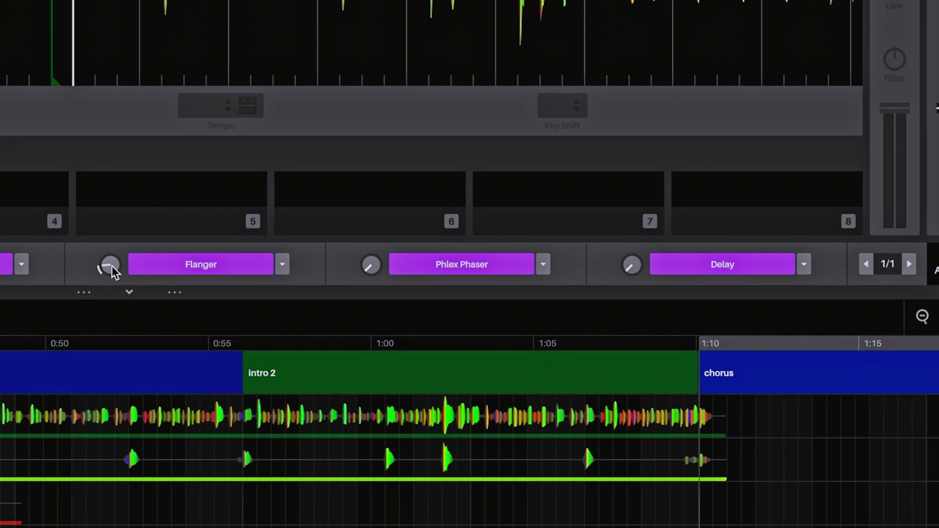
{"action": "left_click", "coordinate": [371, 267]}
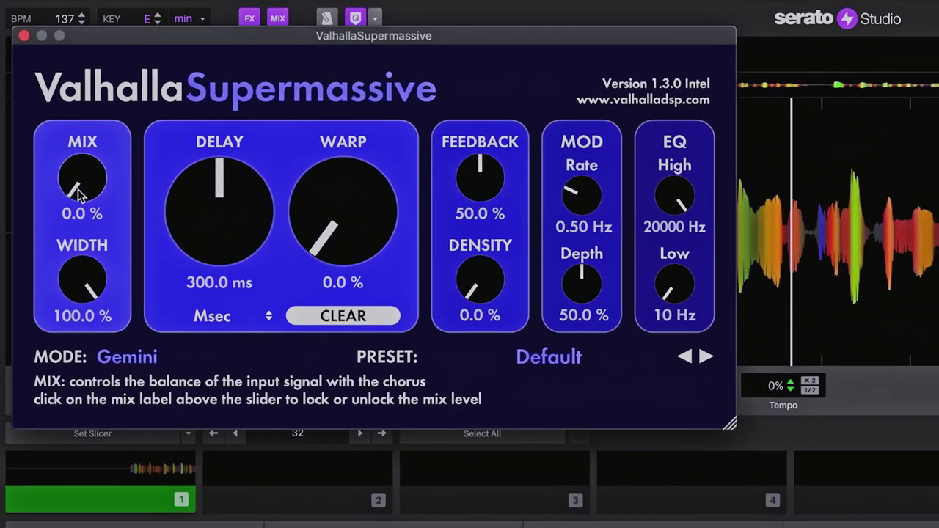
Raise the ValhallaSupermassive mix knob, then pull it back down toward 15%
{"action": "mouse_move", "coordinate": [79, 195]}
{"action": "left_mouse_down"}
{"action": "mouse_move", "coordinate": [82, 102]}
{"action": "mouse_move", "coordinate": [82, 121]}
{"action": "left_mouse_up"}
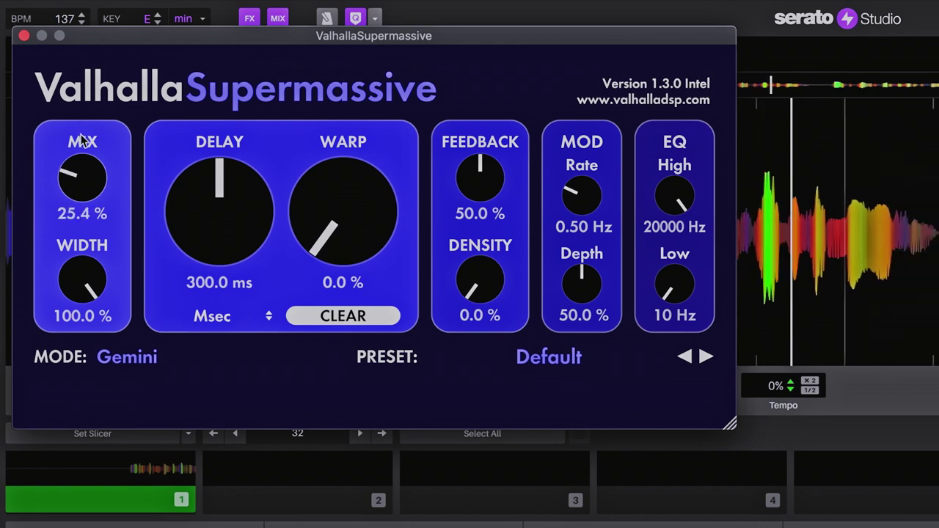
{"action": "left_click_drag", "start_coordinate": [82, 141], "coordinate": [82, 175]}
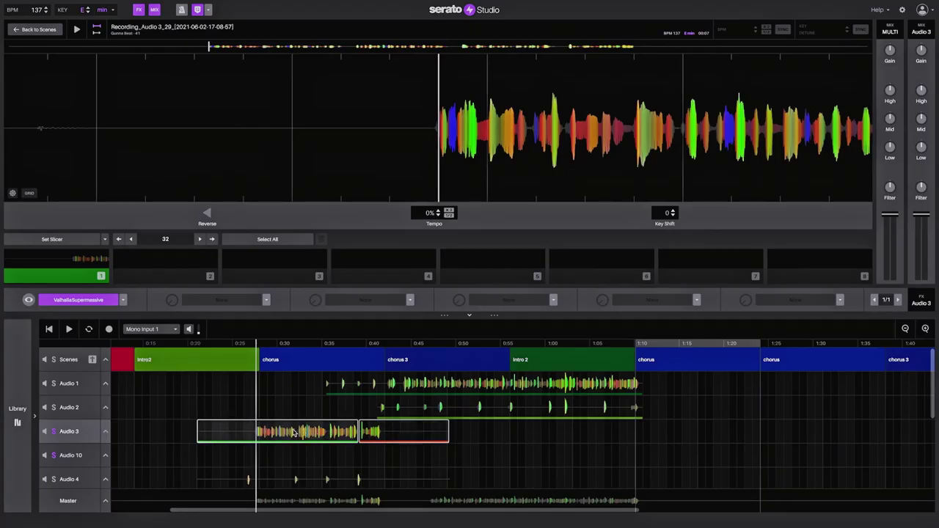
Alt-drag a copy of the Audio 3 vocal hook into the later chorus
{"action": "left_click_drag", "start_coordinate": [332, 432], "coordinate": [667, 439]}
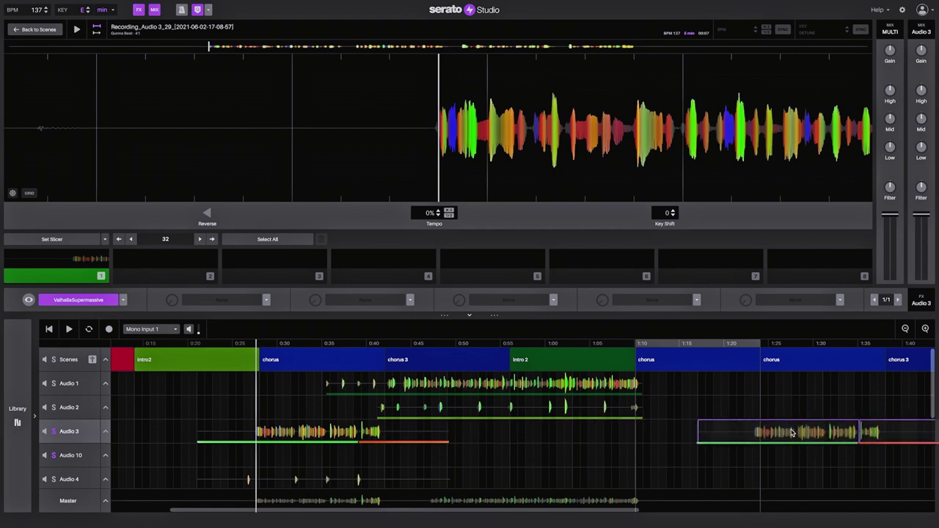
{"action": "left_click_drag", "start_coordinate": [792, 433], "coordinate": [792, 433]}
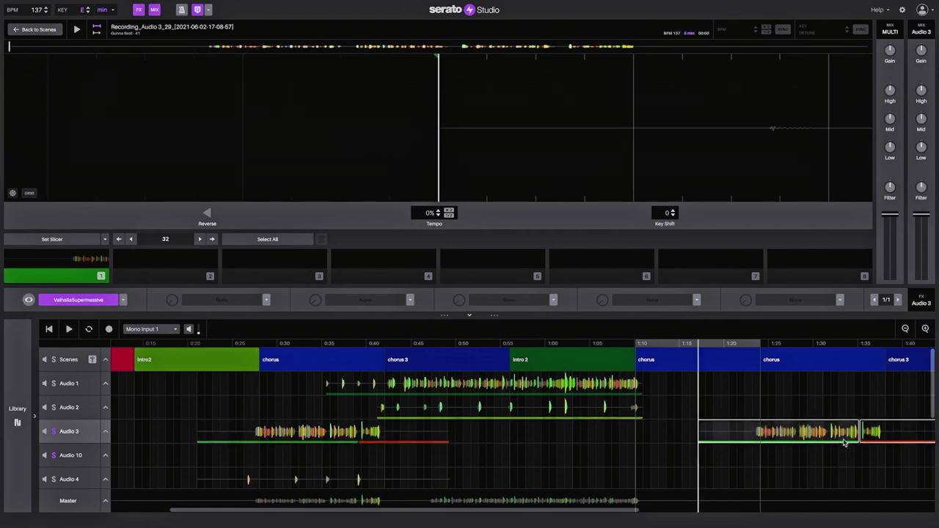
{"action": "left_click", "coordinate": [872, 451]}
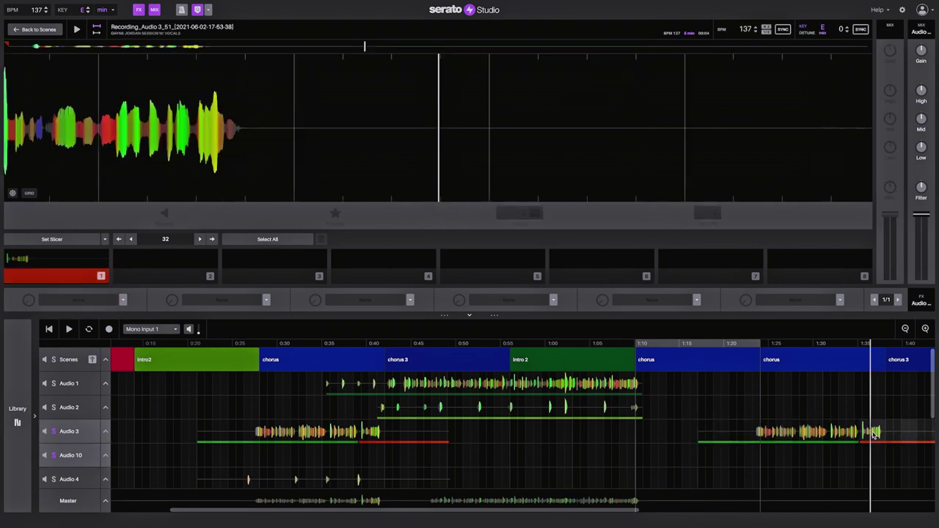
Select the Audio 3 and Audio 10 hook clips in both choruses to check the -7 key shift
{"action": "left_click", "coordinate": [873, 434]}
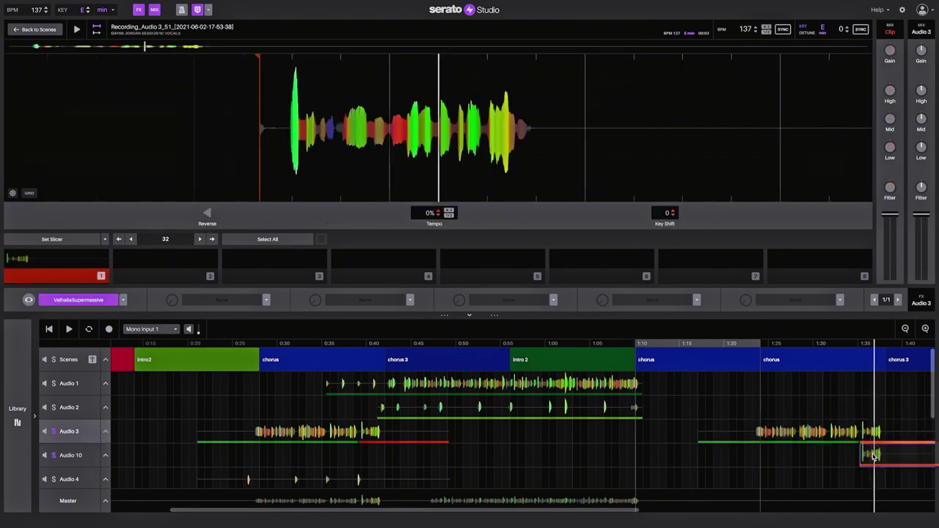
{"action": "left_click", "coordinate": [873, 455]}
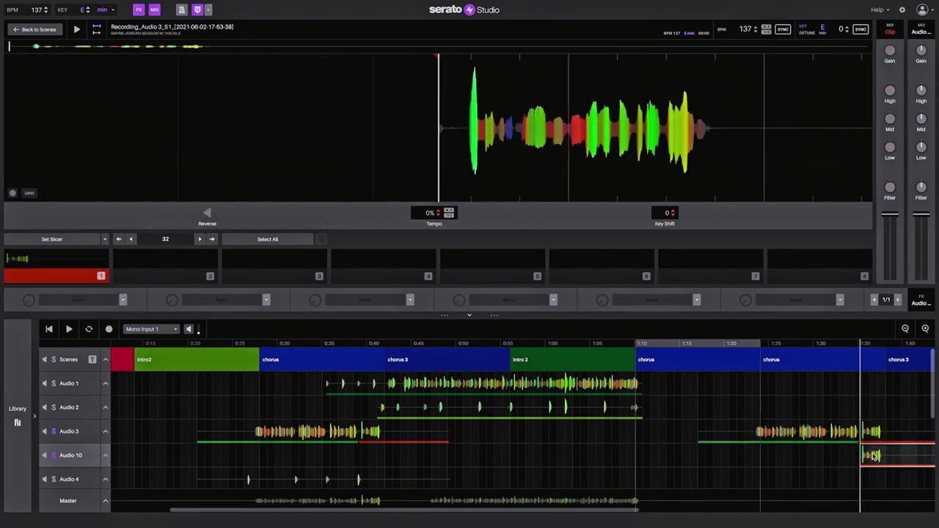
{"action": "left_click", "coordinate": [377, 431]}
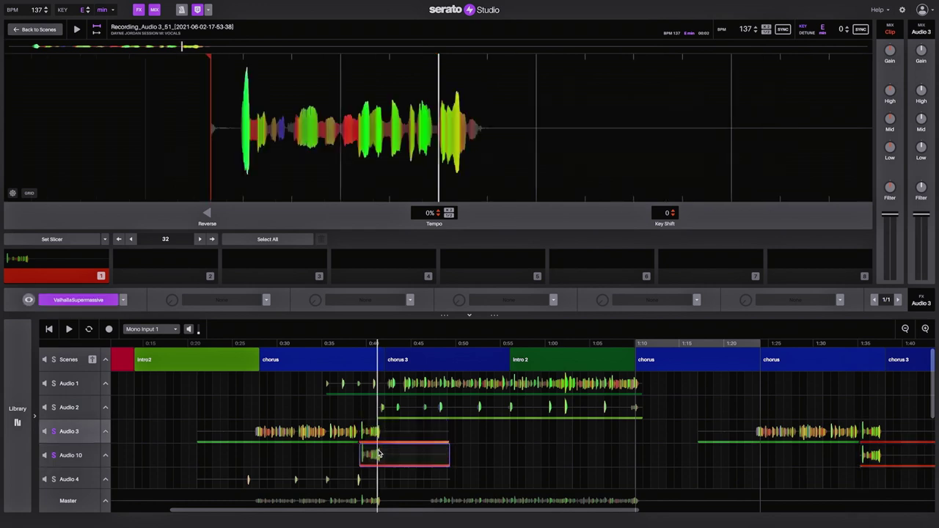
{"action": "left_click", "coordinate": [377, 454]}
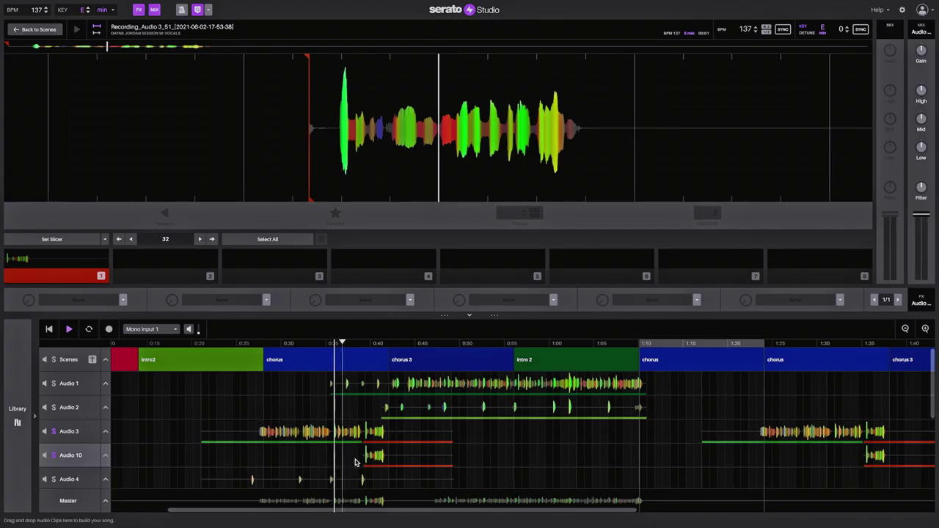
{"action": "left_click", "coordinate": [389, 459]}
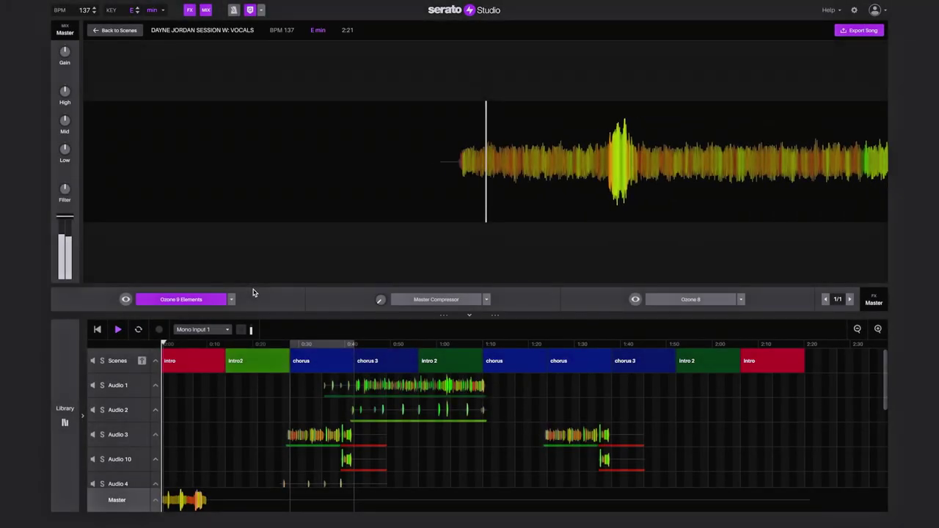
{"action": "left_click", "coordinate": [65, 415]}
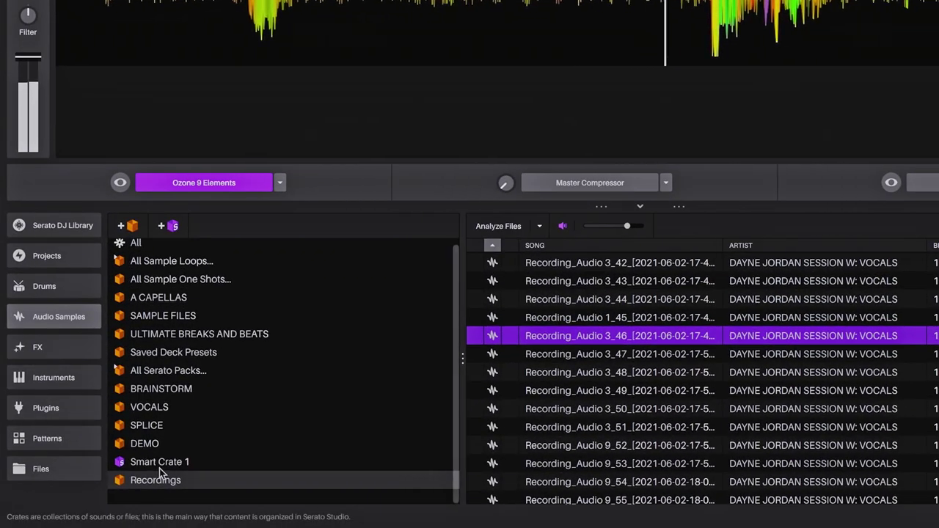
{"action": "left_click", "coordinate": [167, 481]}
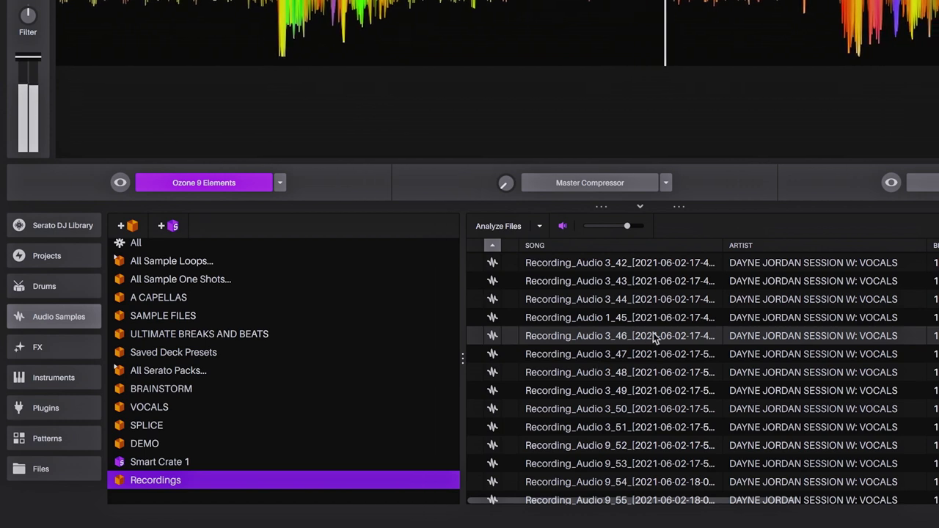
{"action": "left_click", "coordinate": [692, 336]}
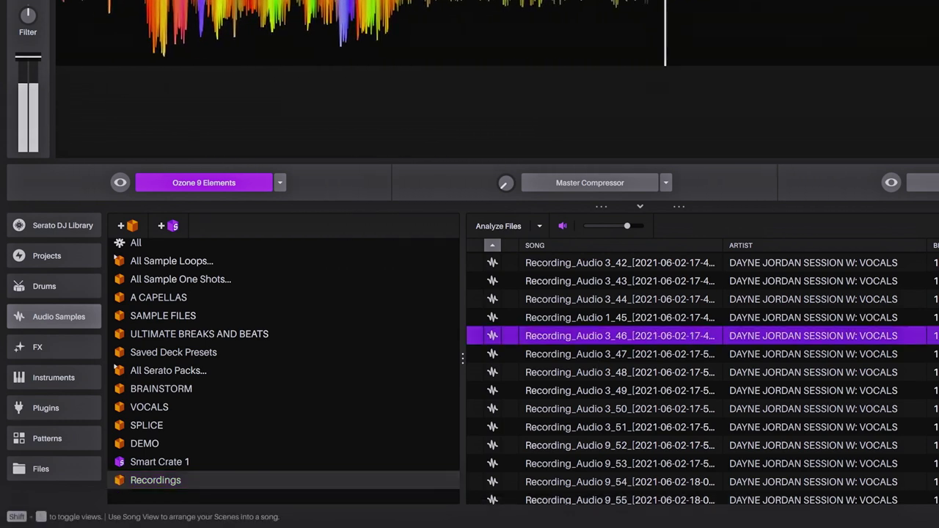
{"action": "key", "text": "shift+Tab"}
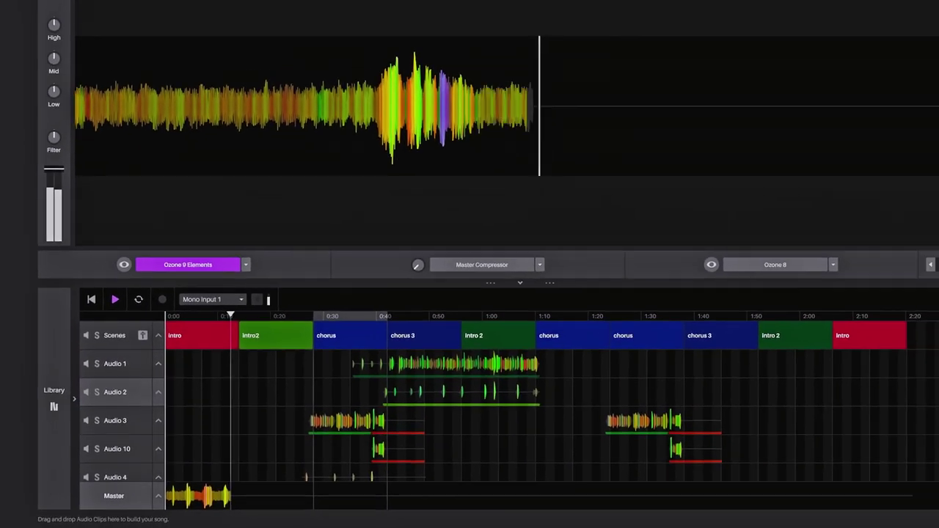